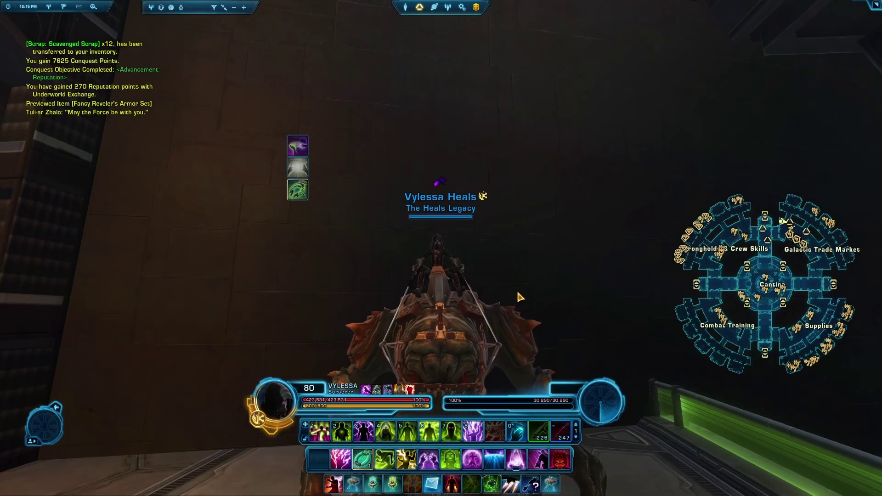
From the Escape menu, open the Interface Editor and save the current HUD as a new interface 'video'
key(Escape)
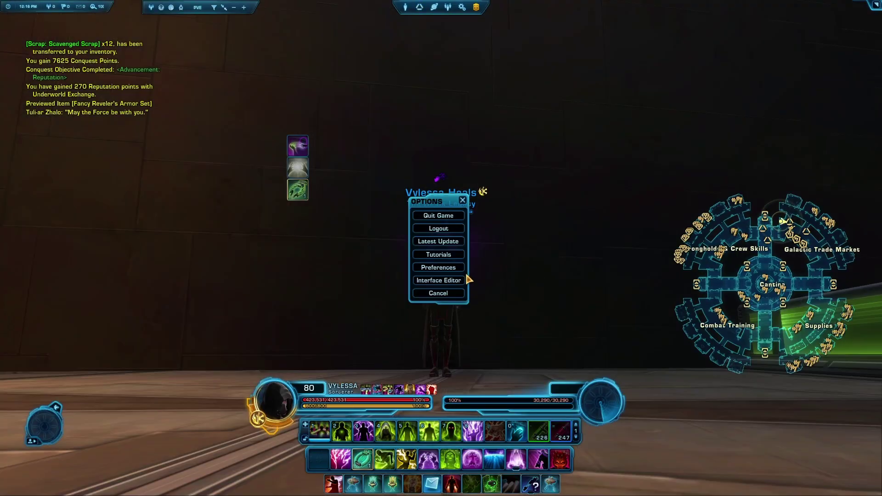
click(455, 281)
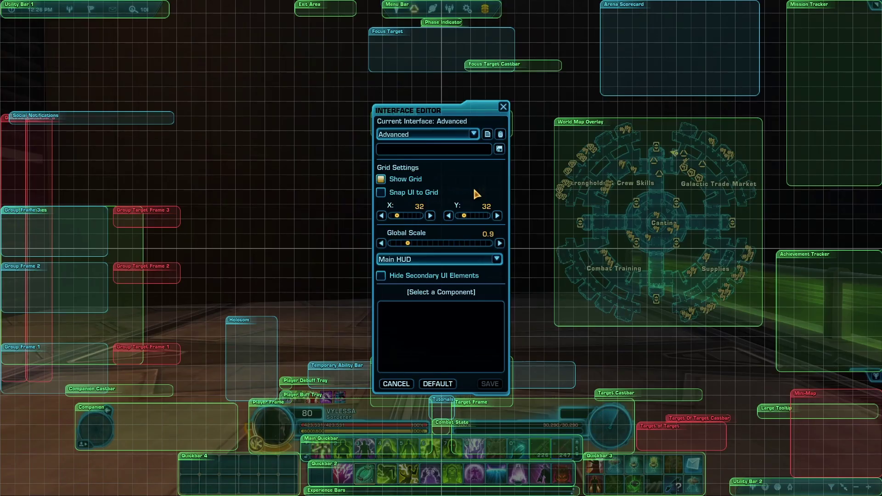
text(video)
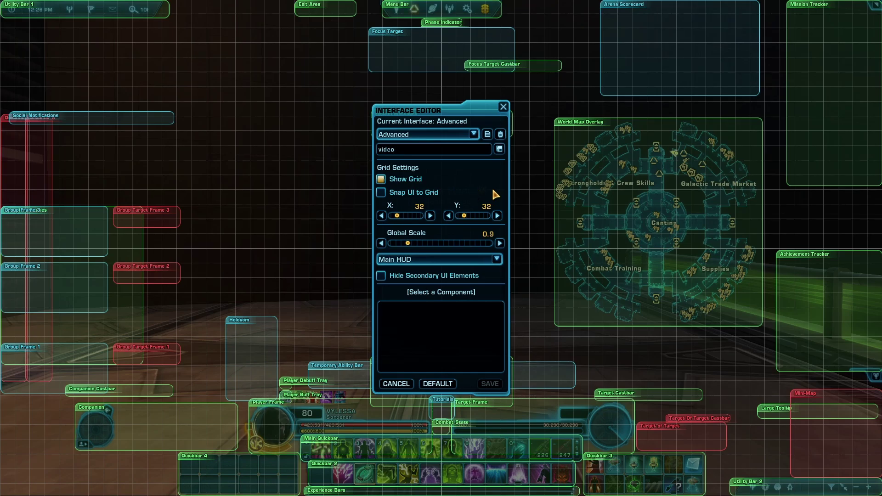
click(445, 134)
click(448, 148)
click(500, 150)
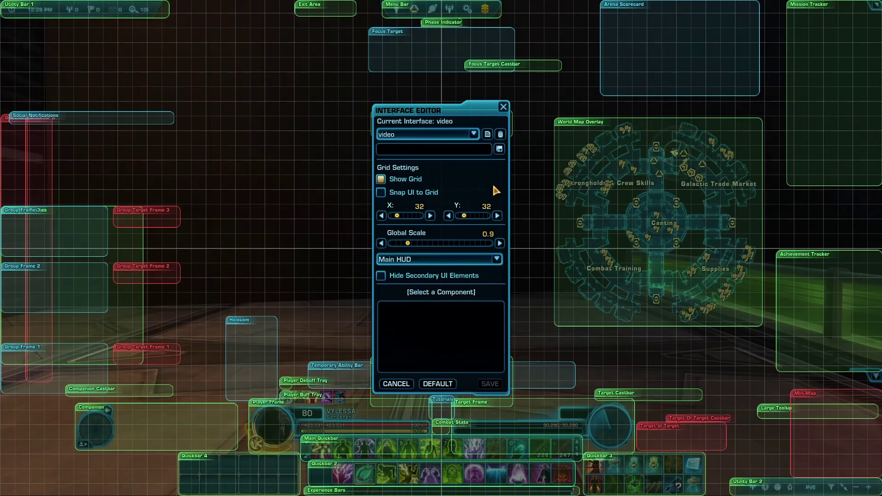
click(462, 135)
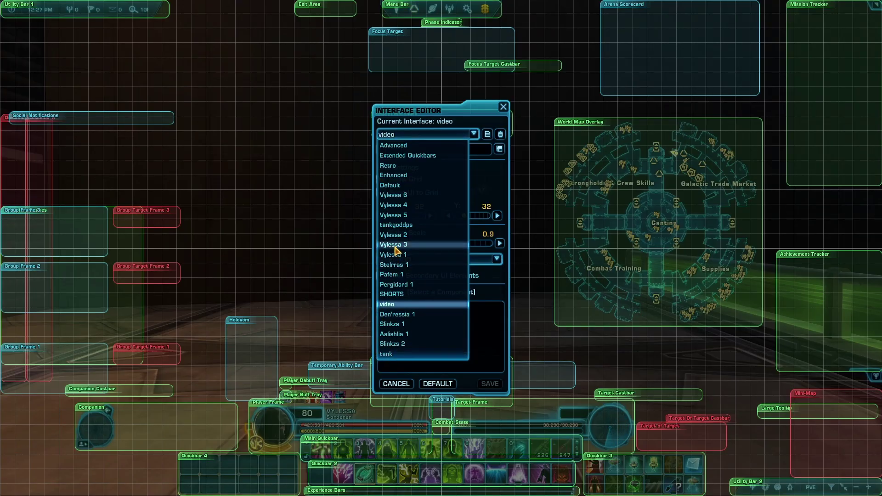
Close the saved-interfaces list with 'video' still selected
click(427, 134)
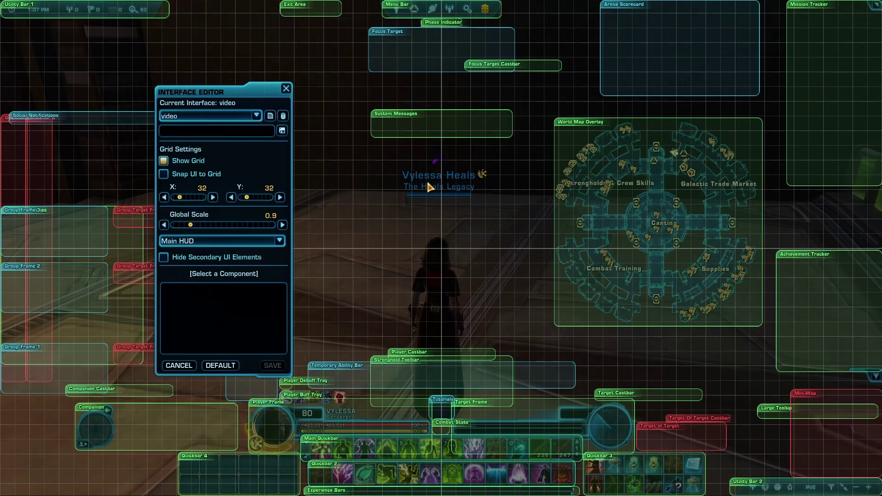
Scale Utility Bar 1 to 0.75 and move Utility Bar 2 to the top-left at 0.75
drag(53, 10, 58, 12)
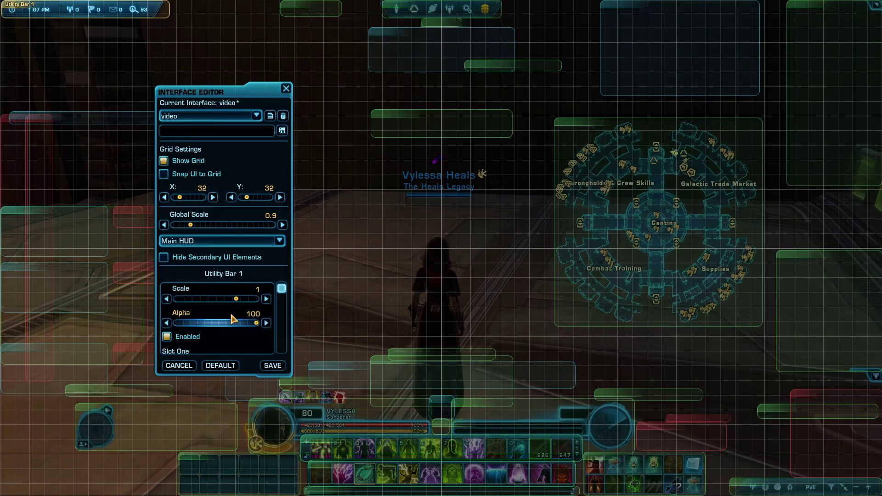
drag(236, 299, 229, 304)
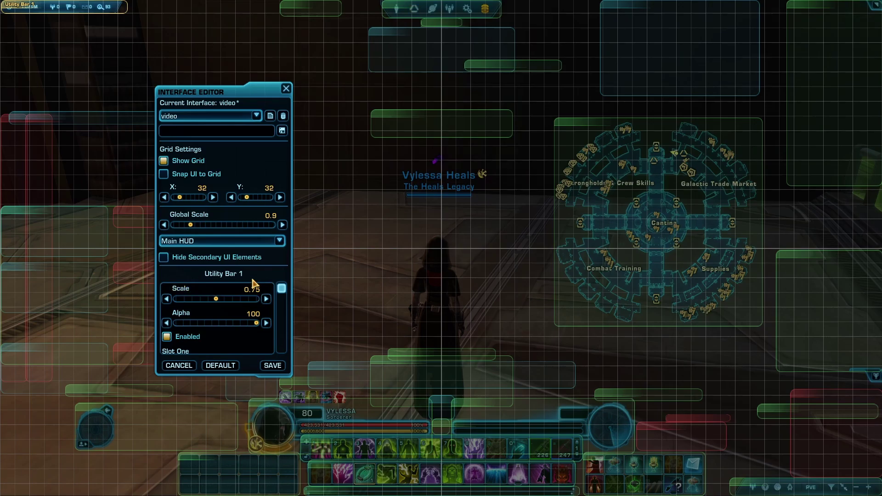
click(762, 489)
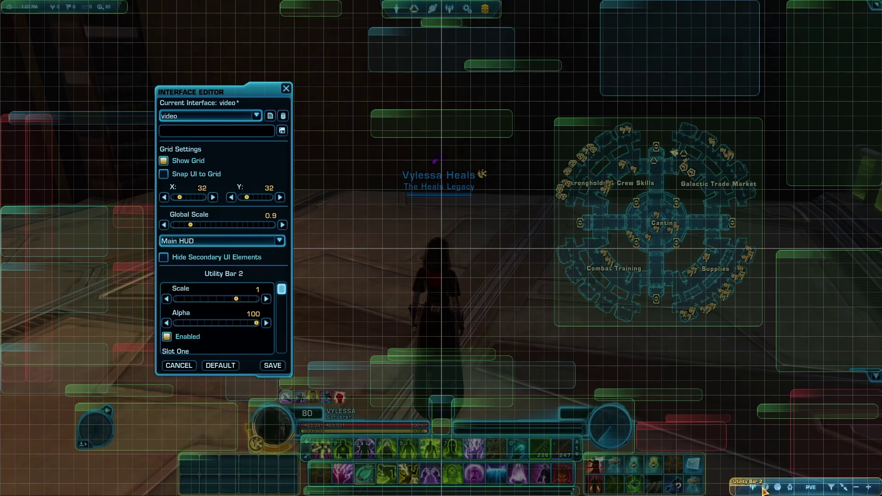
drag(764, 491, 170, 6)
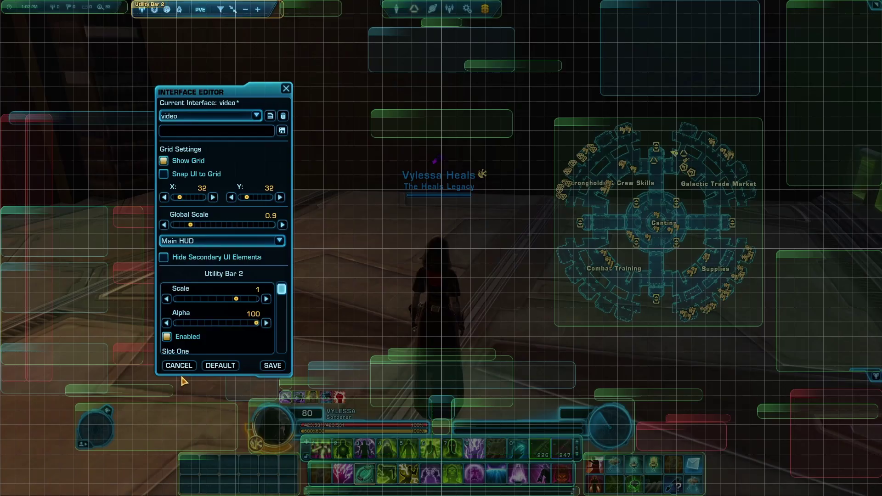
drag(236, 298, 216, 300)
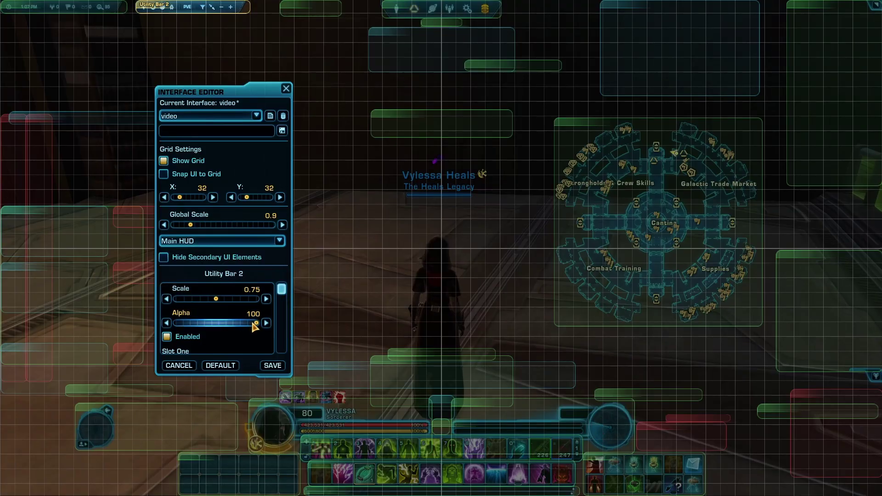
Set Utility Bar 2's opacity to 72%, leaving it enabled
drag(253, 323, 287, 299)
scroll(281, 299, down, 2)
click(167, 292)
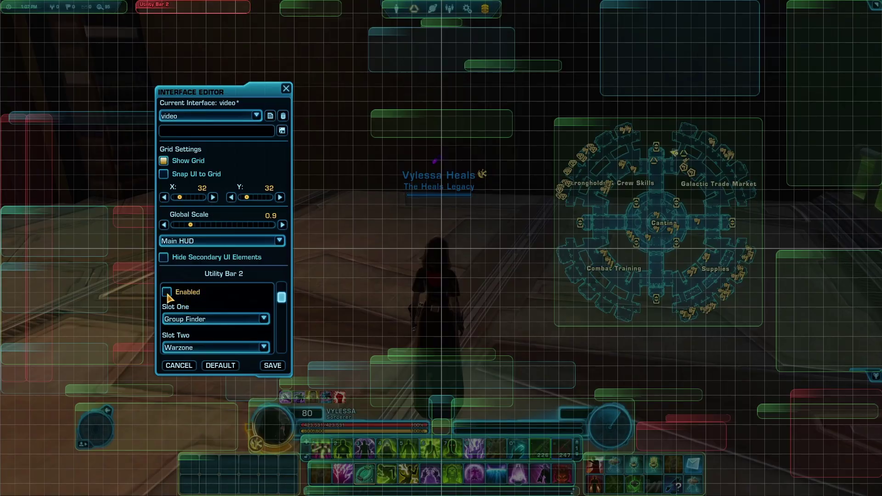
click(166, 292)
click(167, 292)
click(166, 292)
scroll(282, 303, down, 1)
drag(282, 303, 299, 276)
Save the Utility Bar changes and shrink the Menu Bar to 0.75 scale
click(272, 366)
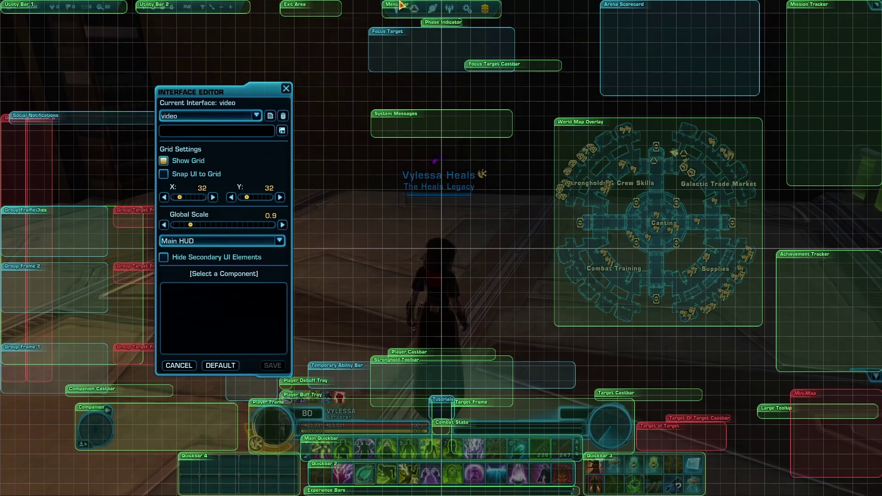
click(405, 9)
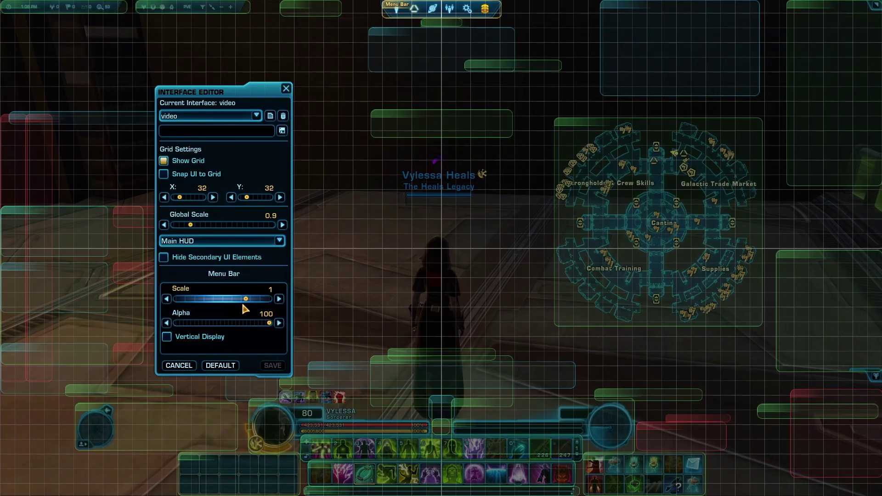
drag(245, 299, 224, 301)
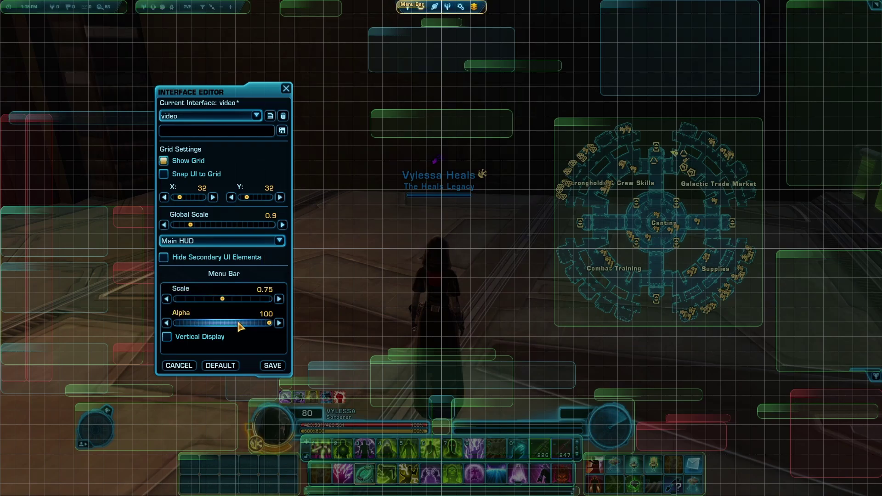
Try Vertical Display on the Menu Bar, ending with it horizontal
click(167, 337)
click(167, 337)
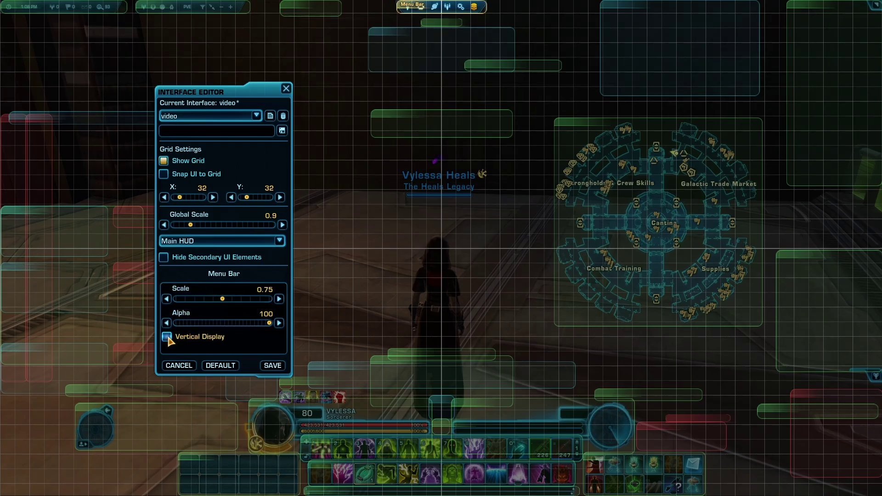
click(167, 337)
click(168, 336)
click(170, 337)
click(176, 337)
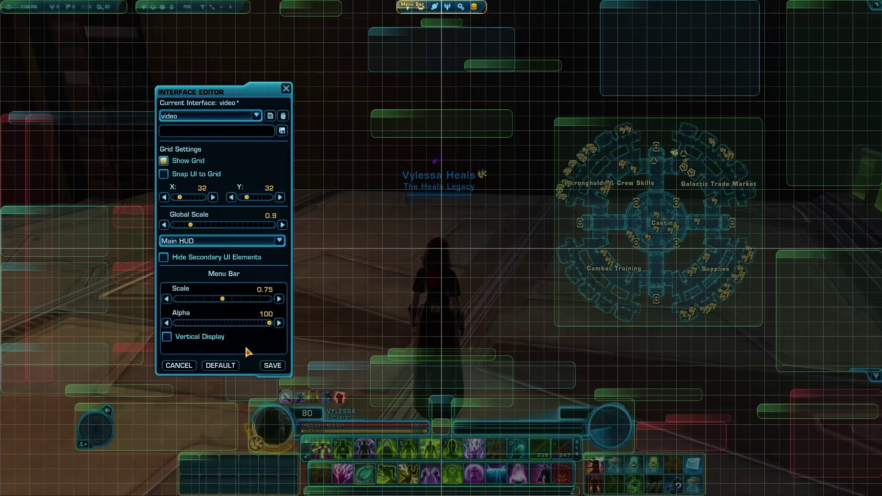
Save the Menu Bar change, then disable Tutorials and move it above the character's head
click(272, 365)
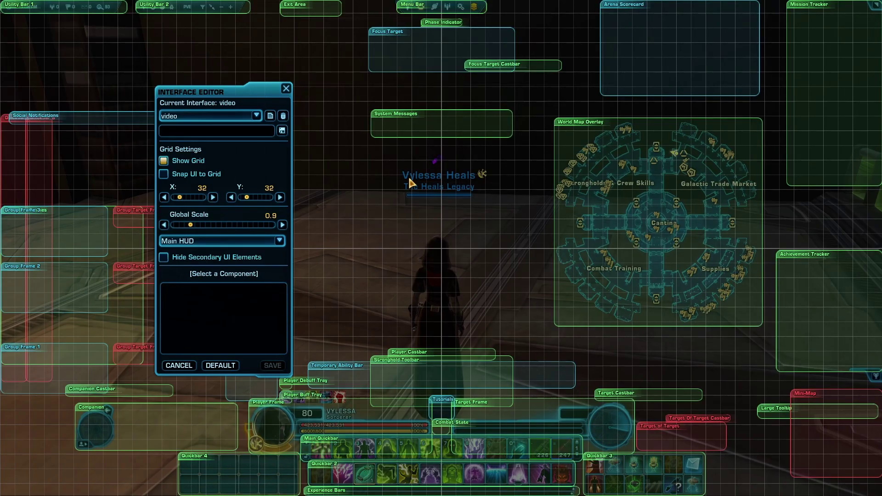
click(446, 408)
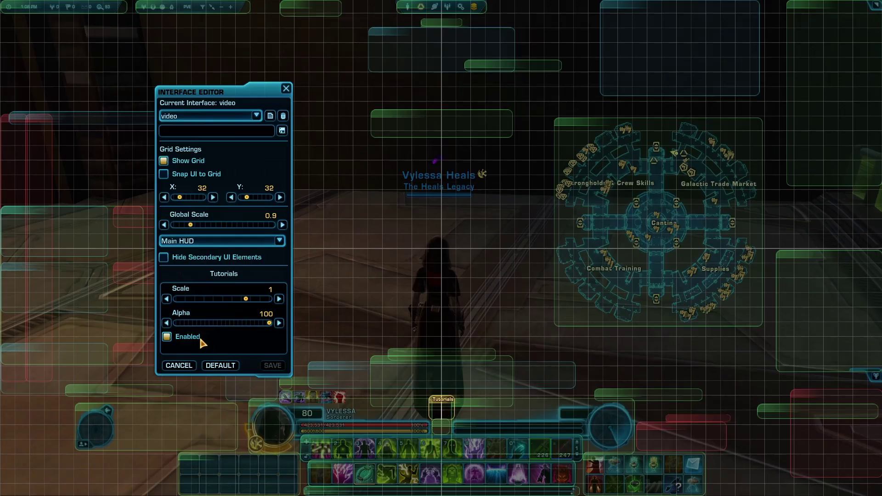
click(169, 337)
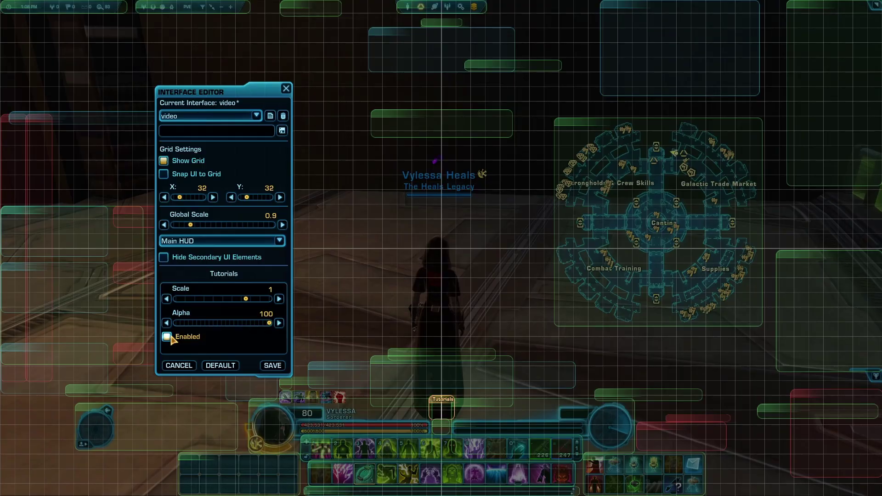
drag(440, 415, 441, 254)
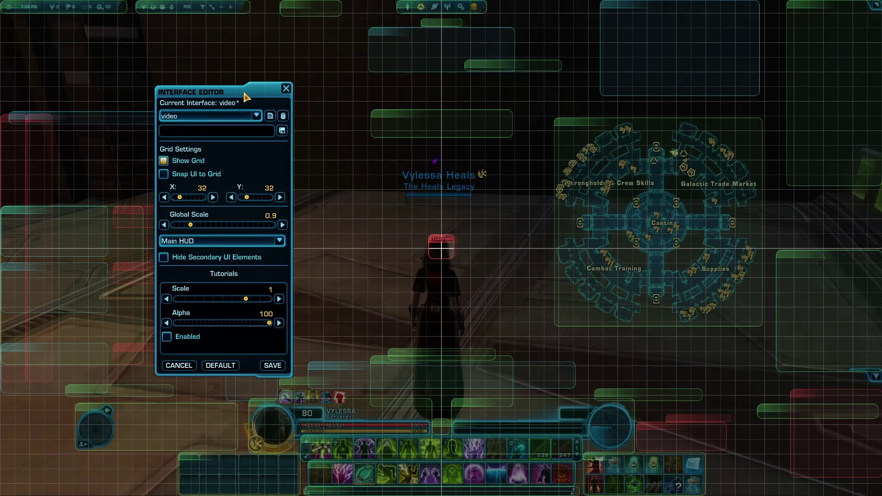
drag(245, 97, 295, 76)
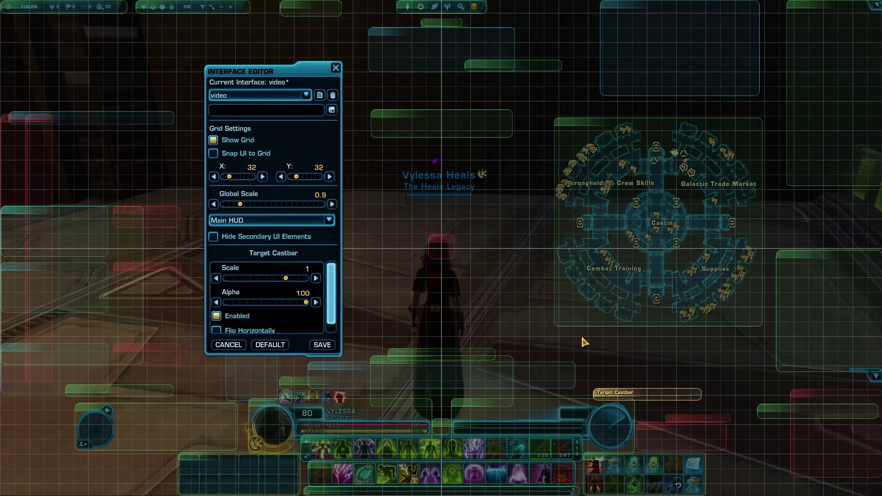
Disable the Player Castbar
click(662, 366)
click(406, 354)
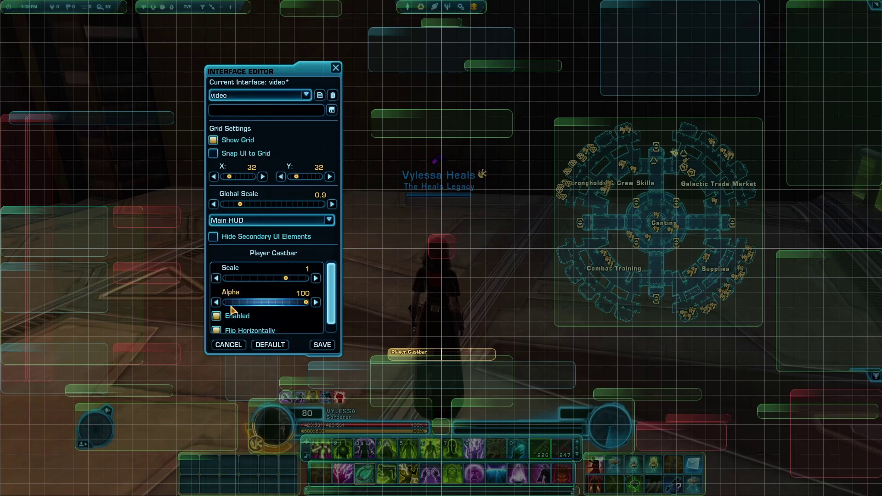
click(216, 316)
Raise the Player Castbar, then move the Experience Bars to mid-screen and disable them
drag(442, 353, 443, 249)
click(371, 491)
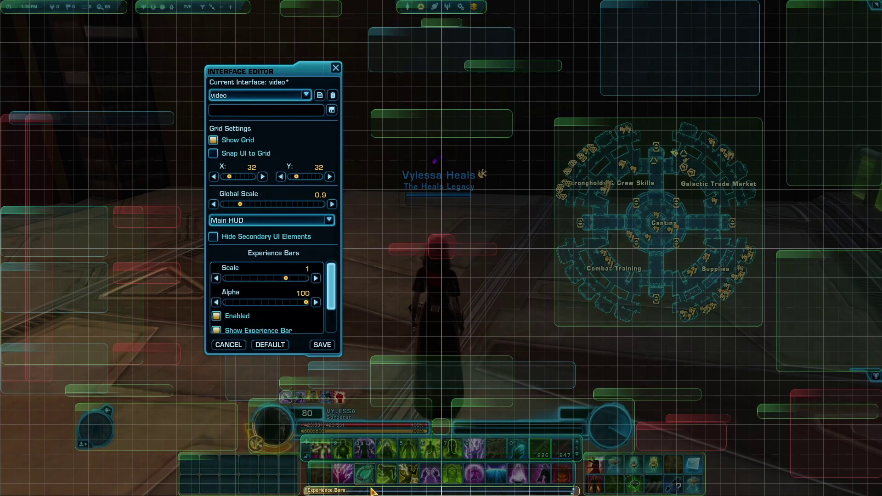
drag(371, 491, 414, 281)
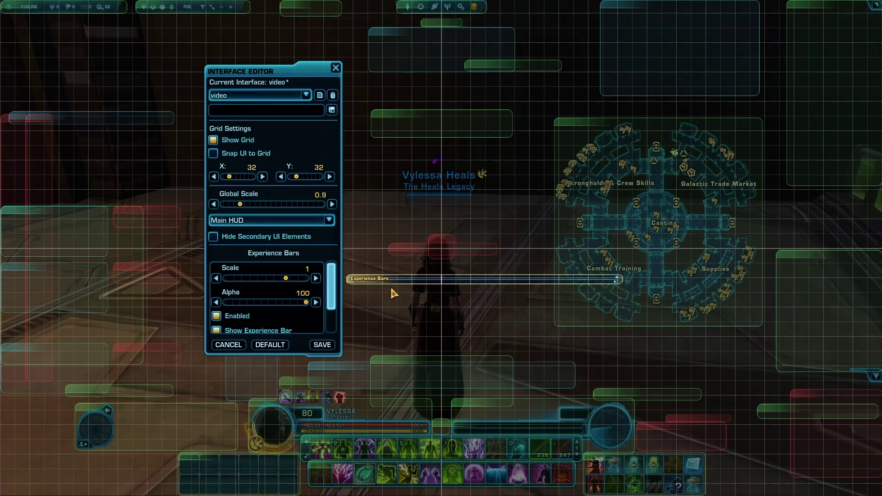
drag(387, 282, 401, 244)
click(217, 316)
click(454, 311)
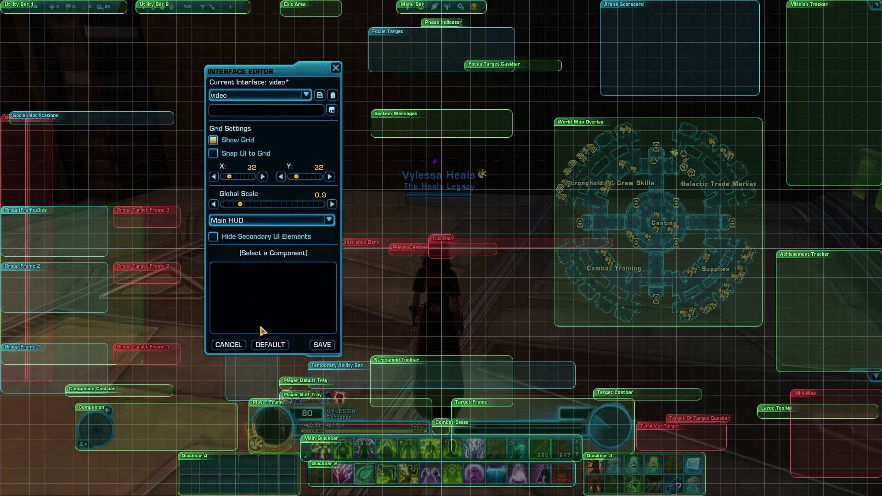
Enable the hidden Quickbar 6 at the left edge, keeping scale 1
click(32, 154)
click(17, 152)
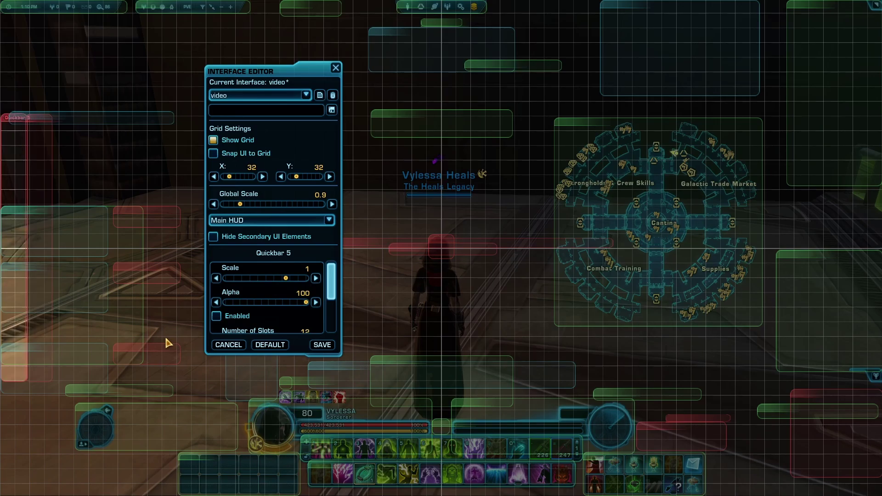
click(216, 316)
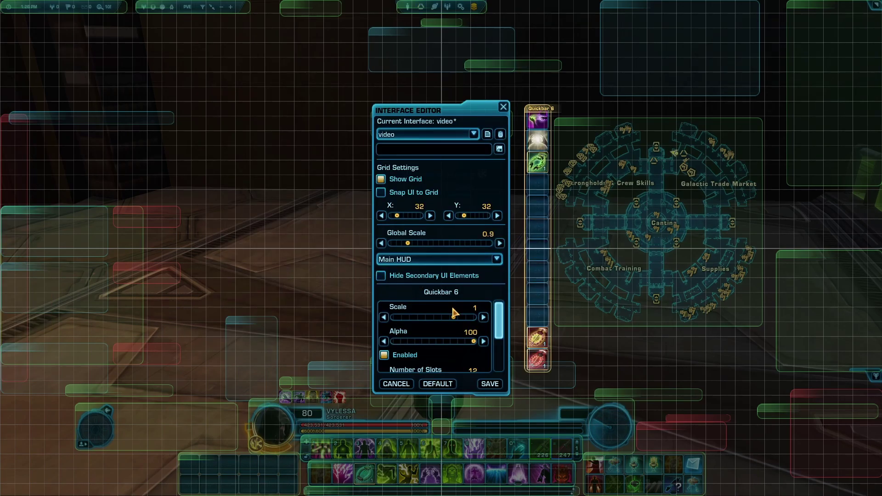
drag(454, 314, 474, 352)
Make Quickbar 6 a single column of 3 slots, placed left of the character's nameplate
scroll(494, 331, down, 1)
scroll(460, 340, down, 1)
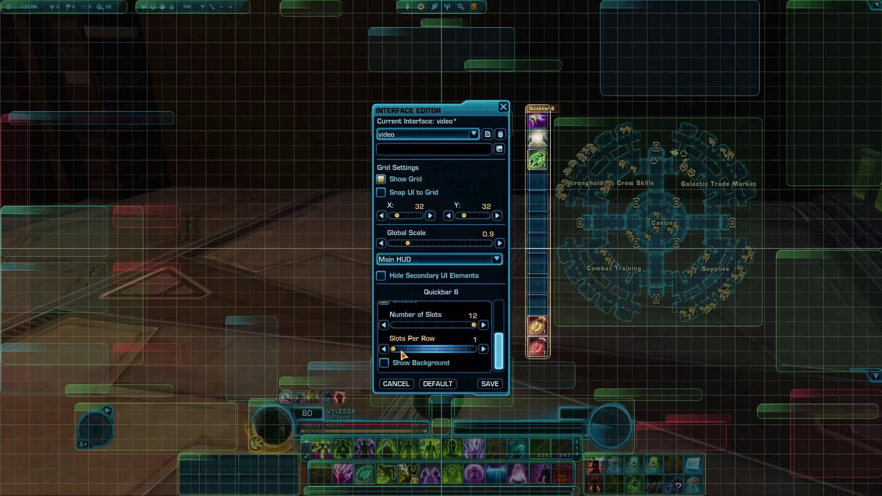
drag(395, 350, 423, 351)
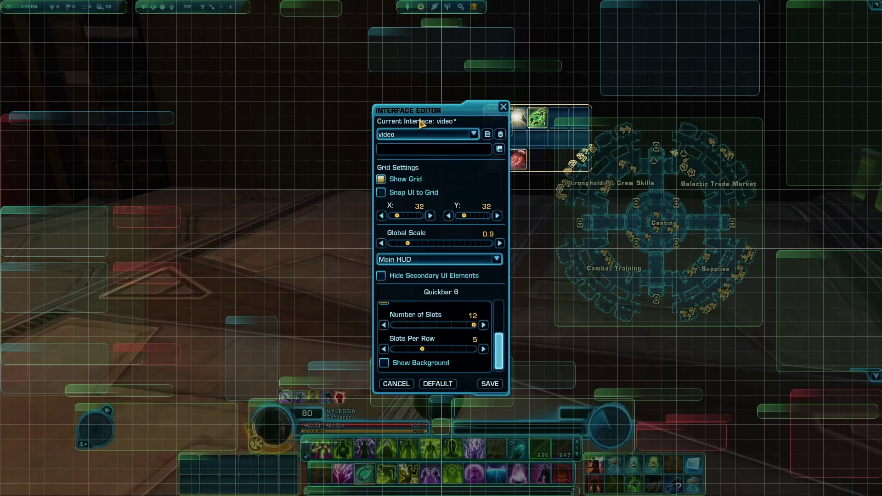
drag(421, 111, 335, 100)
drag(323, 343, 307, 338)
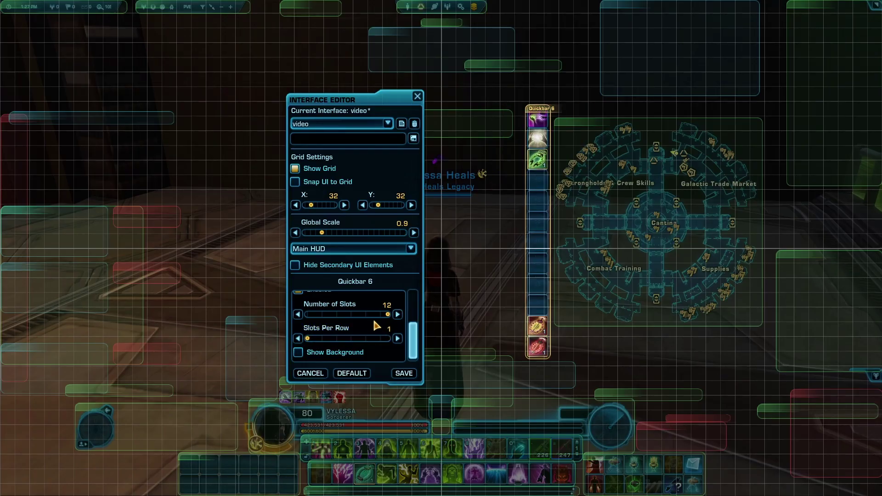
drag(387, 315, 321, 315)
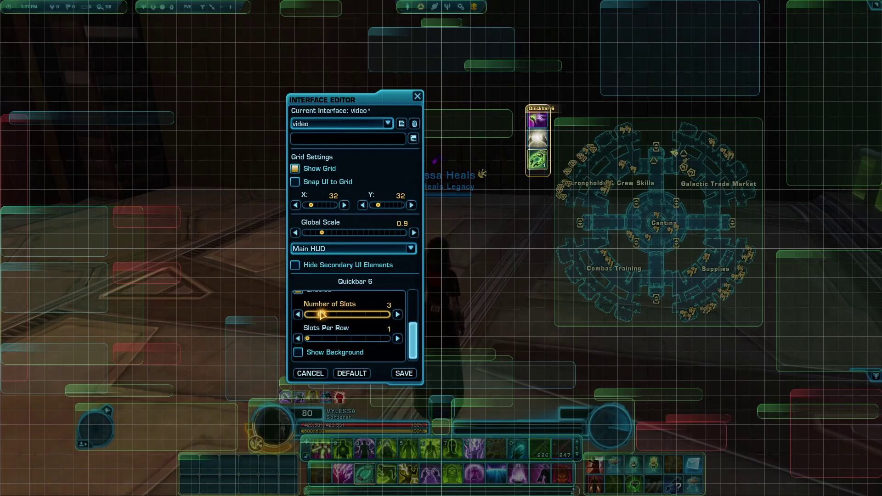
drag(538, 124, 288, 175)
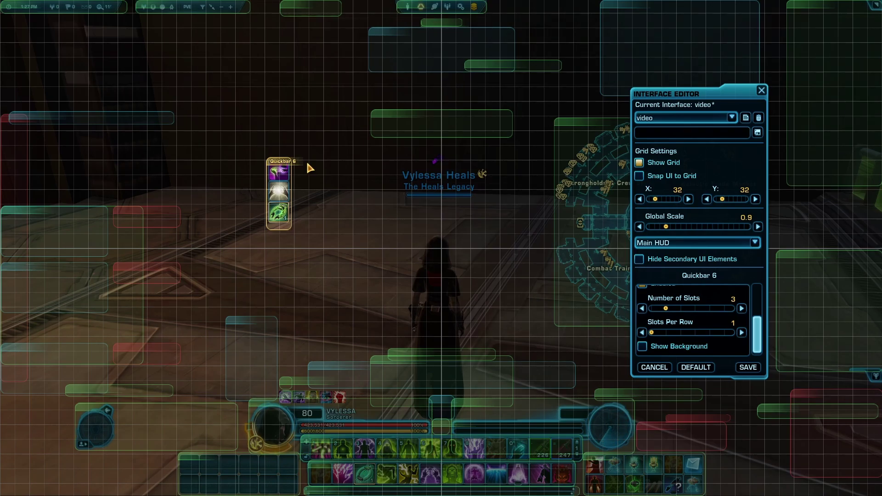
Select the Operation Frames at the left edge to show their settings
click(73, 370)
click(75, 357)
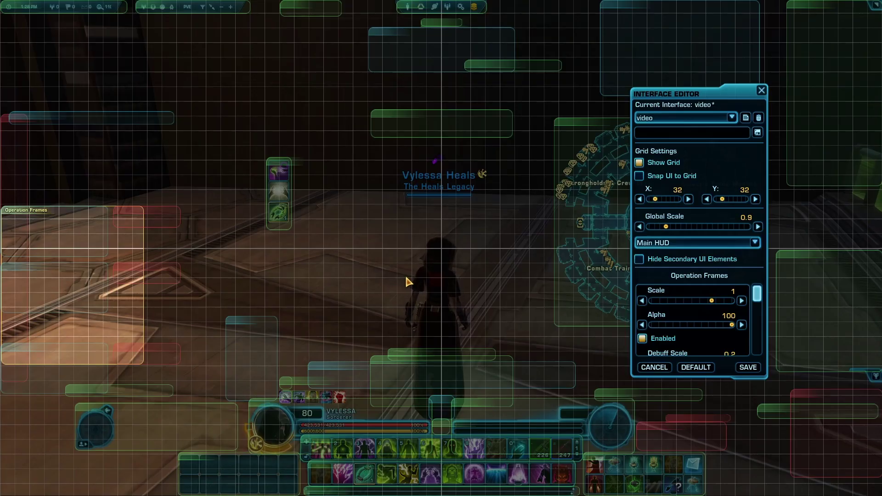
Turn on Snap UI to Grid and nudge Quickbar 6 down onto the grid
click(478, 289)
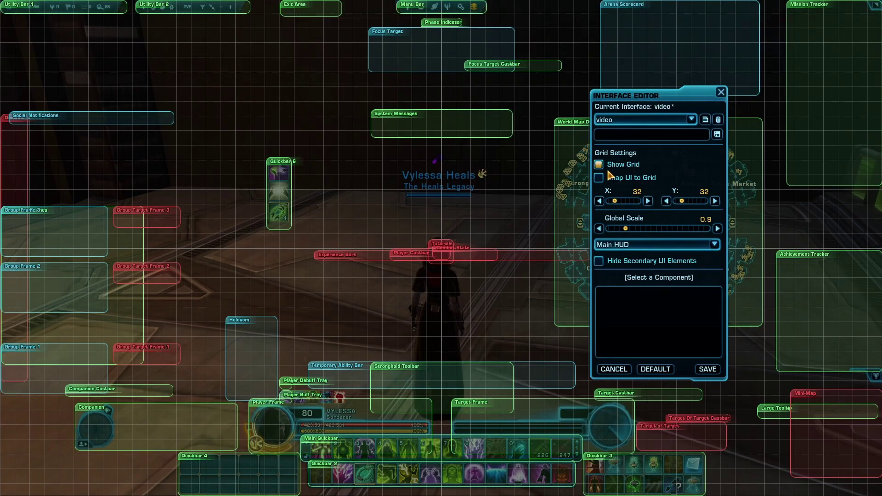
click(598, 178)
mouse_move(278, 192)
mouse_down()
mouse_move(323, 185)
mouse_move(285, 171)
mouse_move(283, 201)
mouse_up()
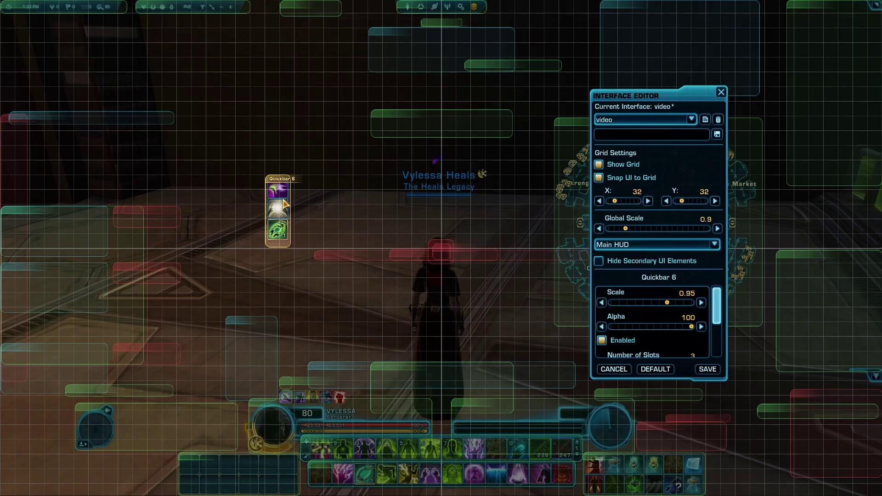
click(331, 180)
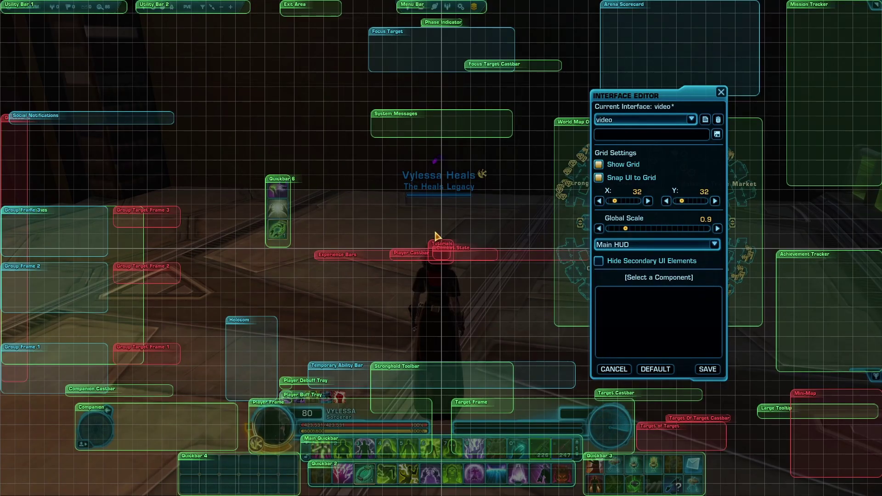
Move the Player Frame, Target Frame, Main Quickbar and Quickbar 2 higher up the screen
drag(271, 416, 266, 356)
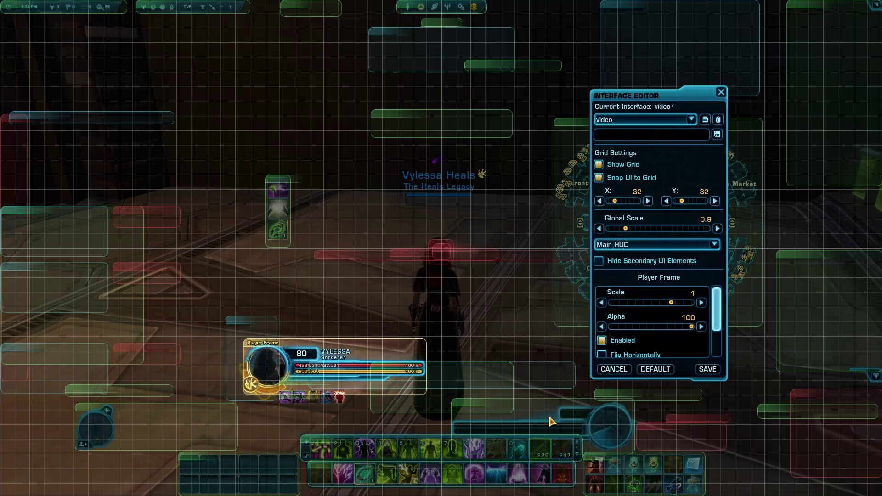
drag(551, 422, 589, 364)
key(Escape)
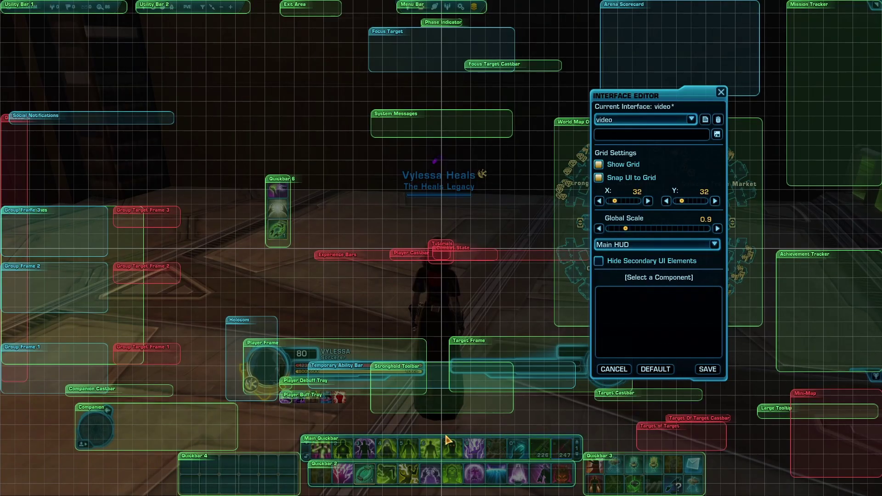
drag(445, 441, 452, 404)
drag(436, 471, 435, 442)
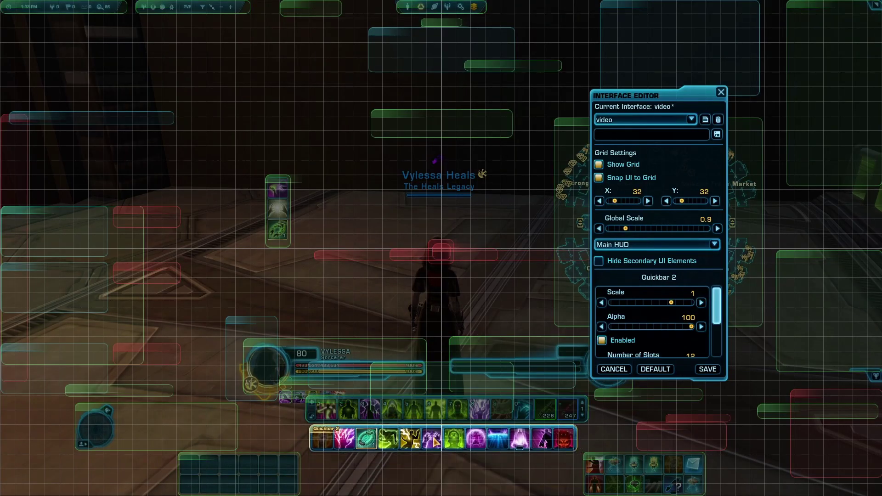
click(432, 486)
Place Quickbar 4 at bottom centre as a 12-slot row aligned to the grid
drag(254, 466, 433, 485)
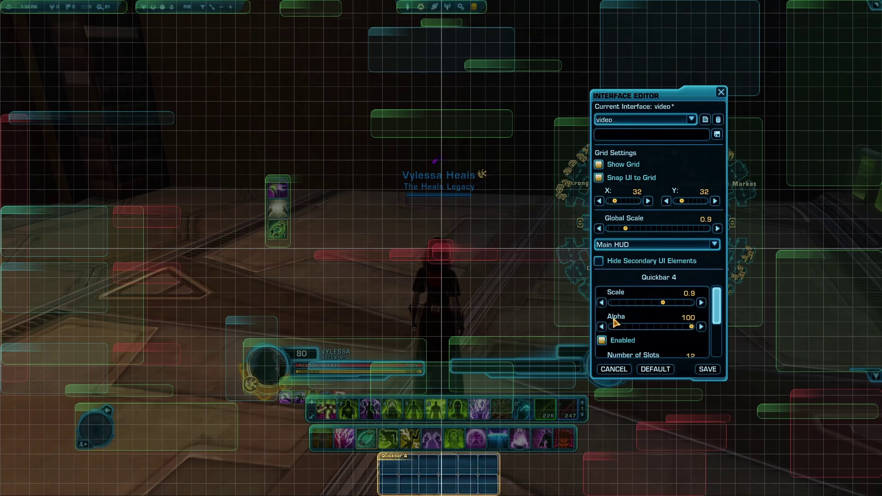
scroll(661, 331, down, 2)
drag(647, 343, 703, 344)
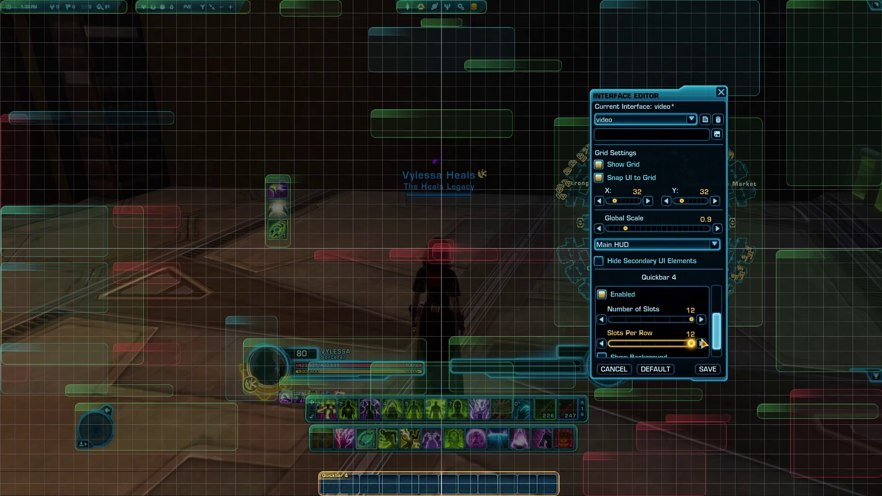
mouse_move(474, 484)
mouse_down()
mouse_move(482, 485)
mouse_move(476, 494)
mouse_move(485, 488)
mouse_up()
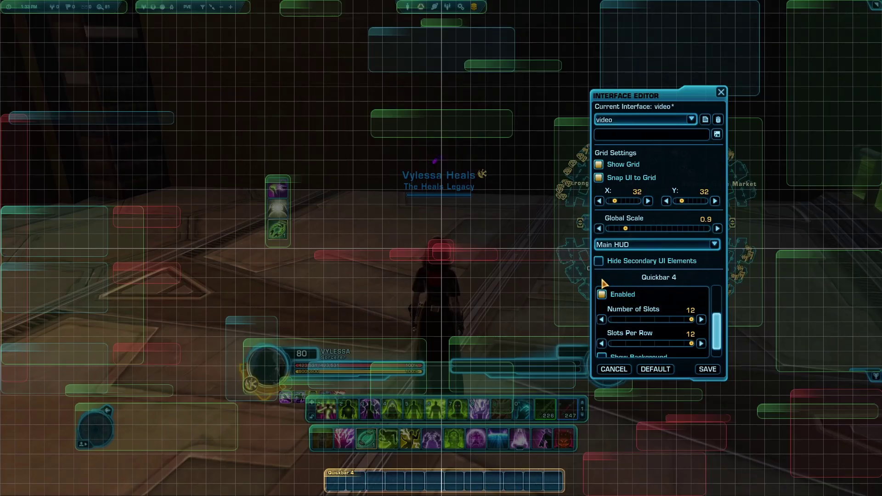
Disable Snap UI to Grid, then lower Quickbar 4, Quickbar 2 and Main Quickbar so they sit flush
click(599, 178)
drag(459, 480, 457, 490)
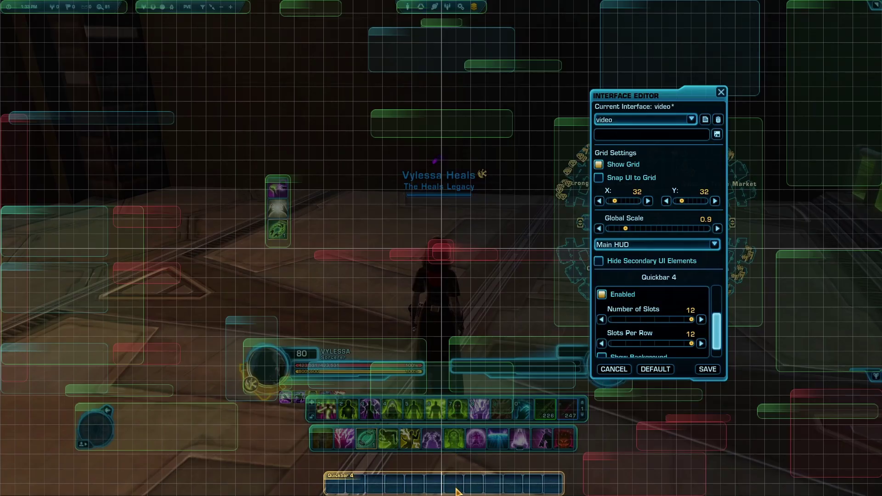
click(451, 318)
drag(348, 444, 320, 460)
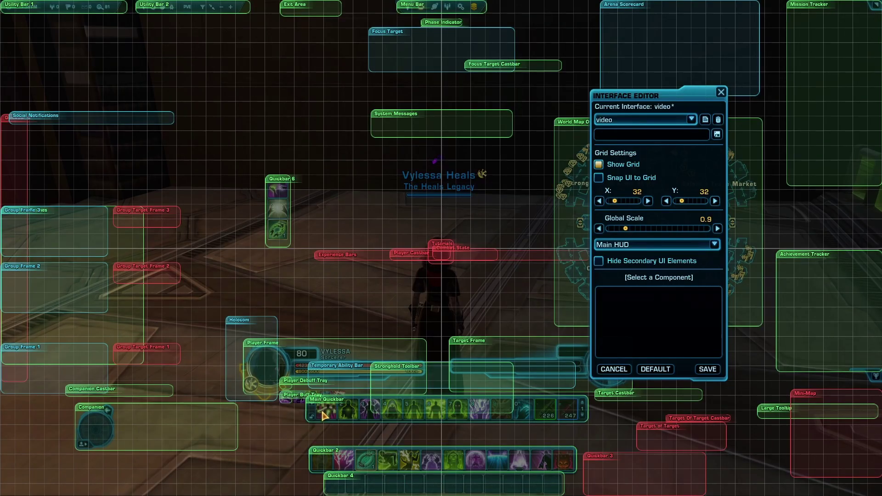
drag(323, 416, 324, 441)
Shift the Interface Editor window right and lower the Player Frame to sit just above the Main Quickbar
click(579, 401)
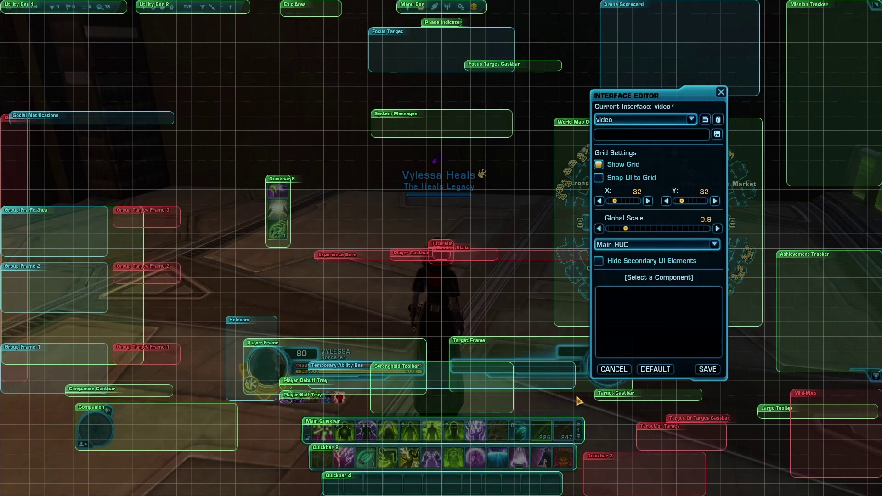
drag(616, 156, 683, 154)
drag(275, 367, 293, 399)
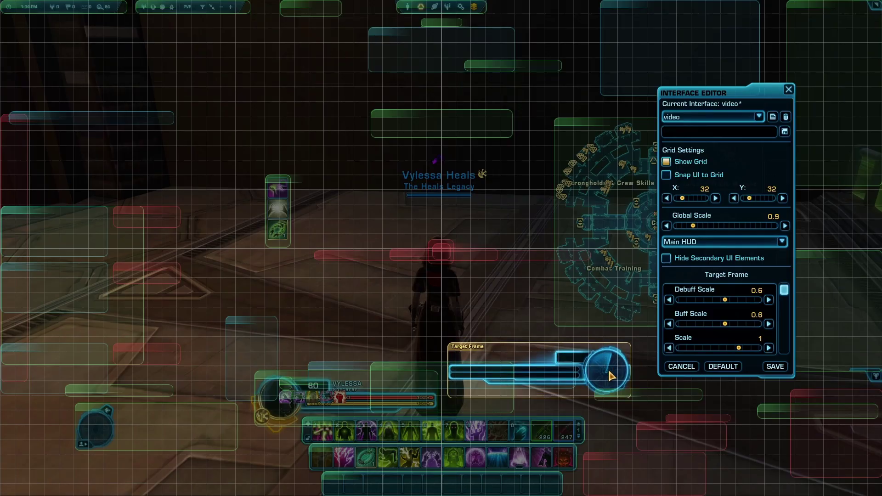